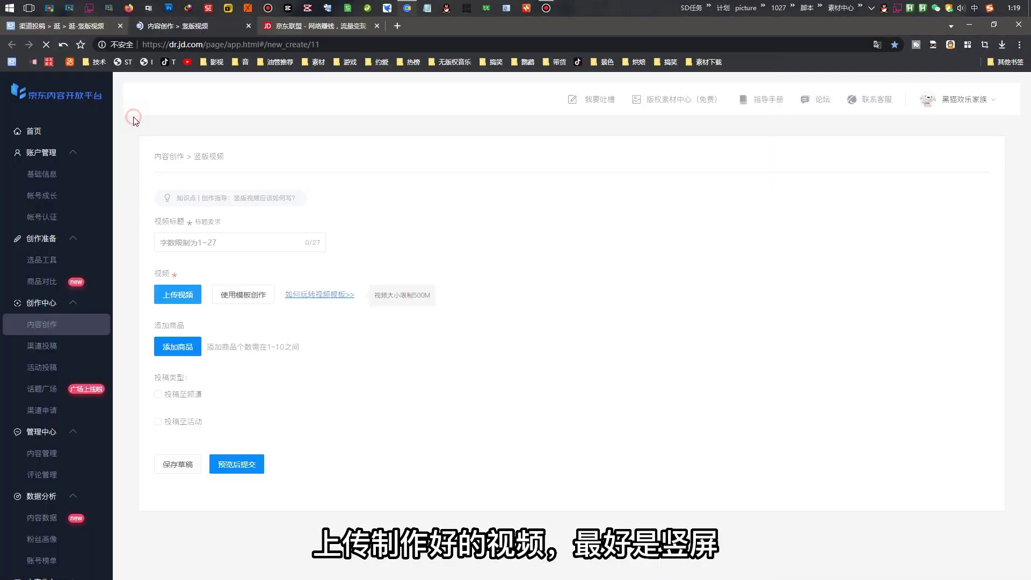
pyautogui.click(209, 241)
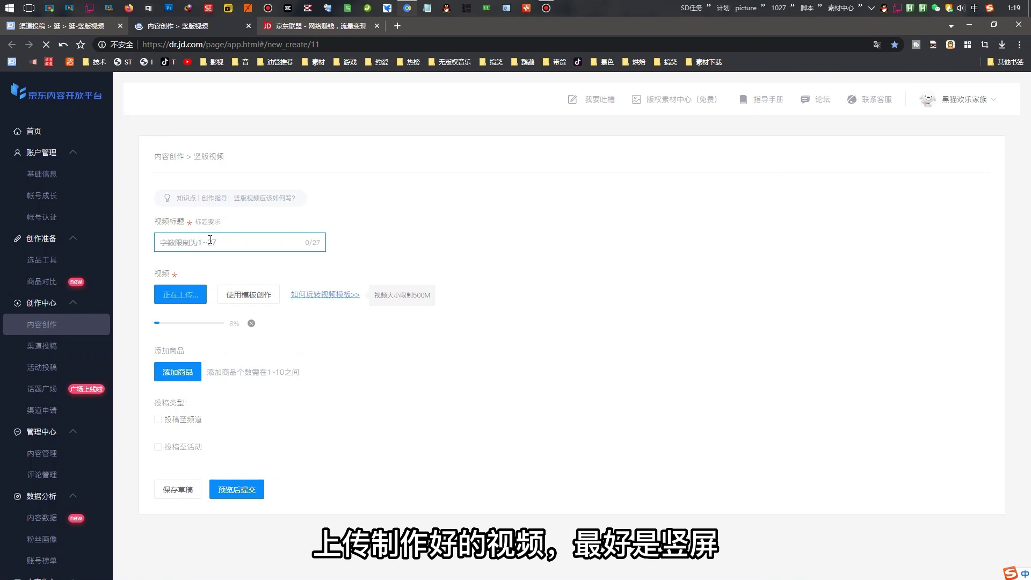
pyautogui.write('xiaozao')
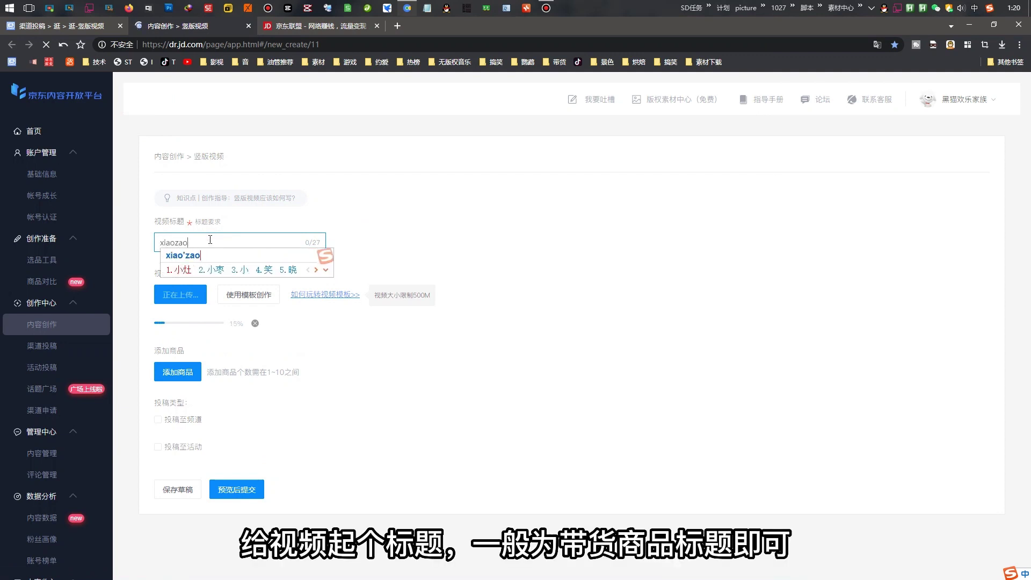
pyautogui.write('ni')
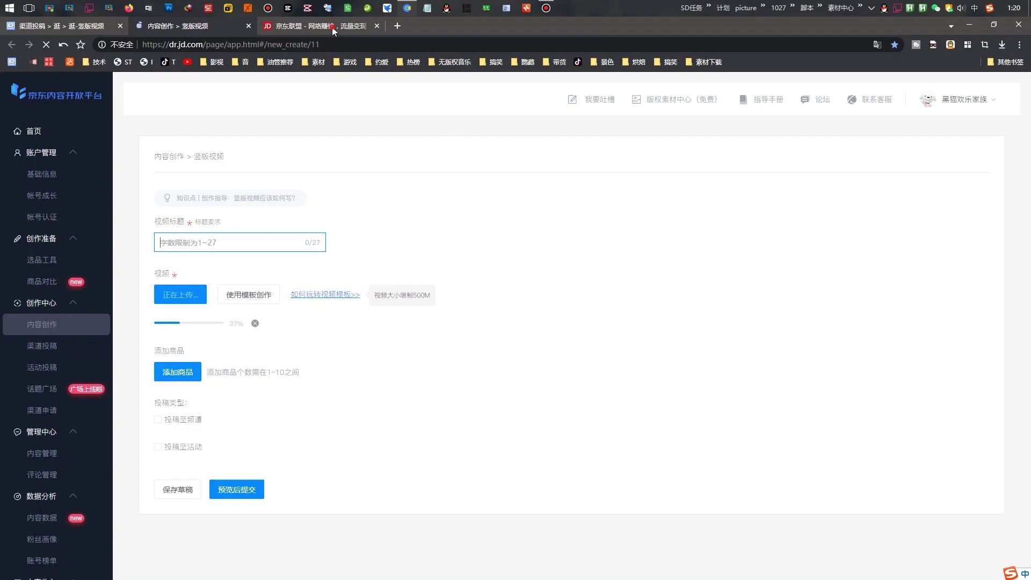
# Browse the face masks in the JD Union product list and open the 理肤泉B5面膜 product page
pyautogui.click(333, 28)
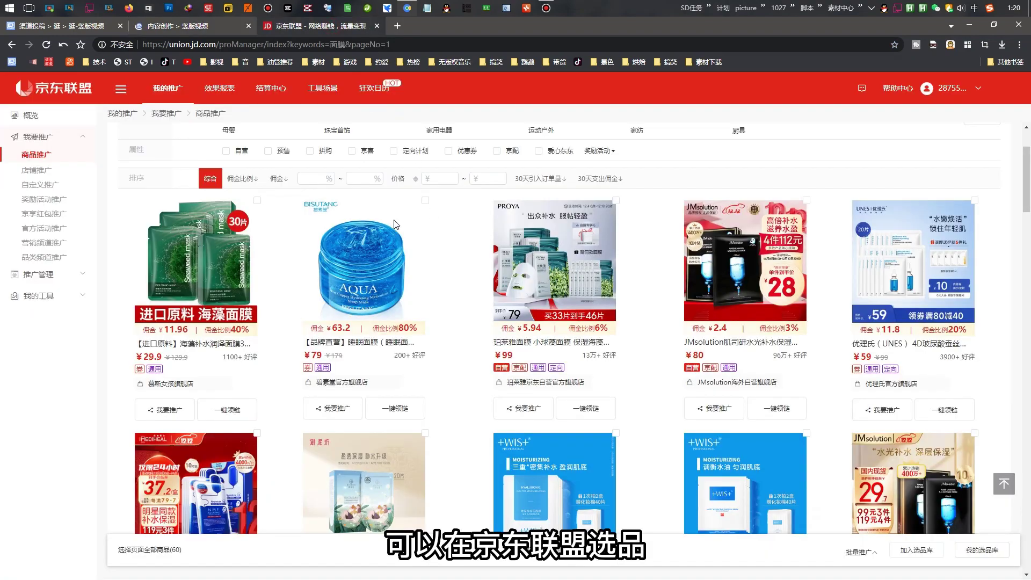
pyautogui.scroll(-4, 324, 245)
pyautogui.scroll(4, 324, 245)
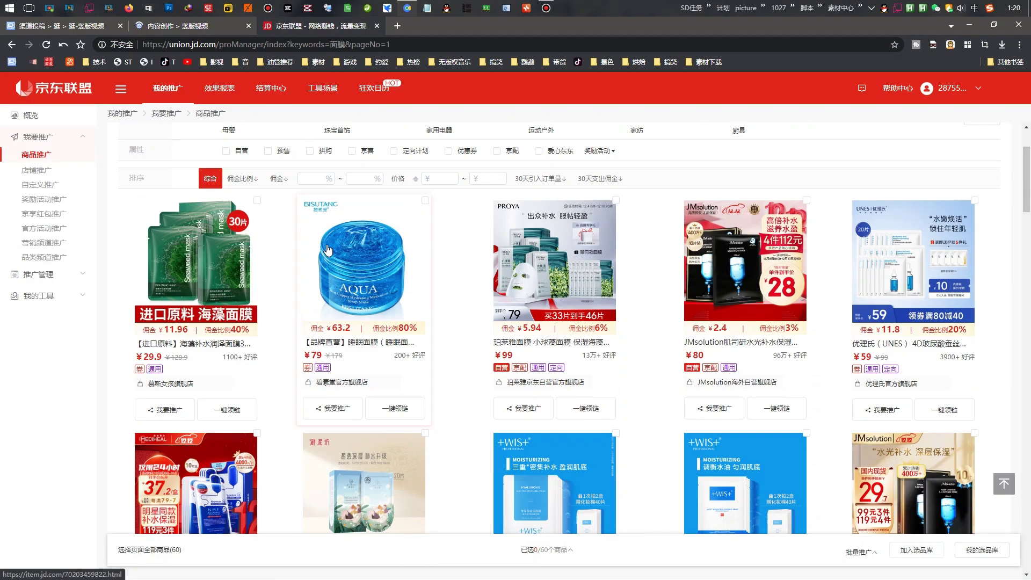
pyautogui.scroll(-1, 327, 247)
pyautogui.scroll(-13, 327, 249)
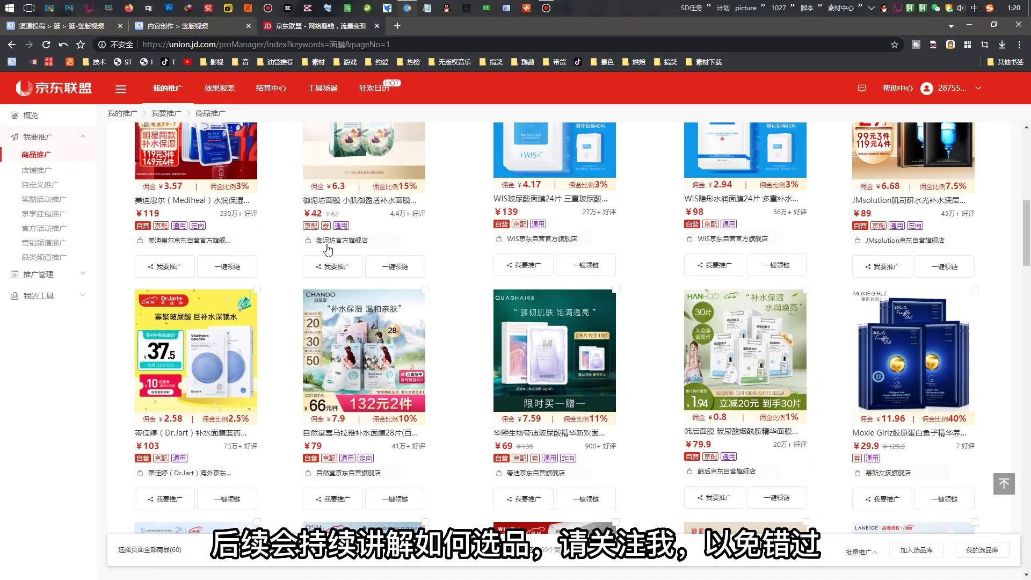
pyautogui.scroll(-5, 327, 248)
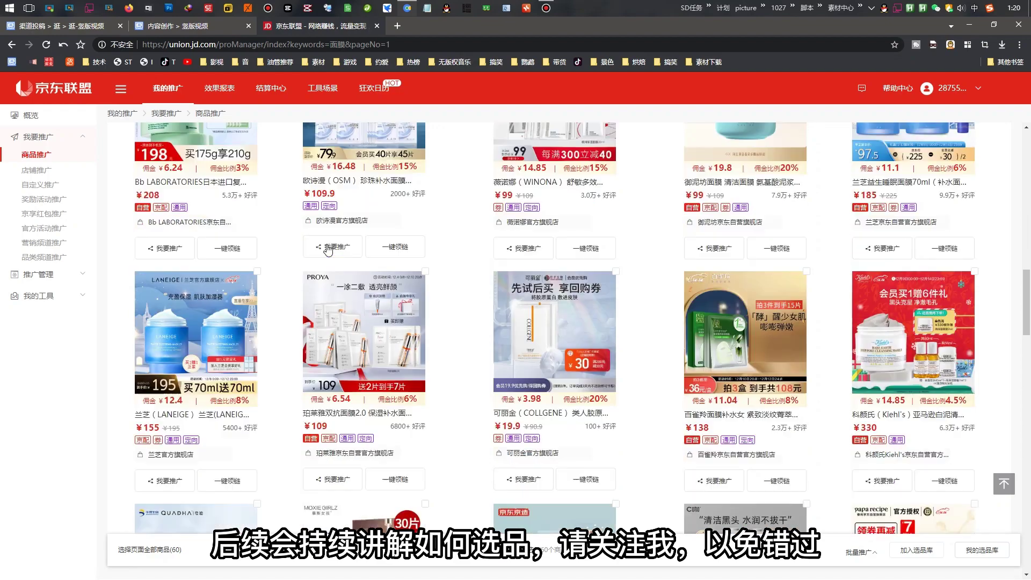
# Copy the name 理肤泉B5面膜 from the product page and enter it as the video title in the 竖版视频 form
pyautogui.click(491, 183)
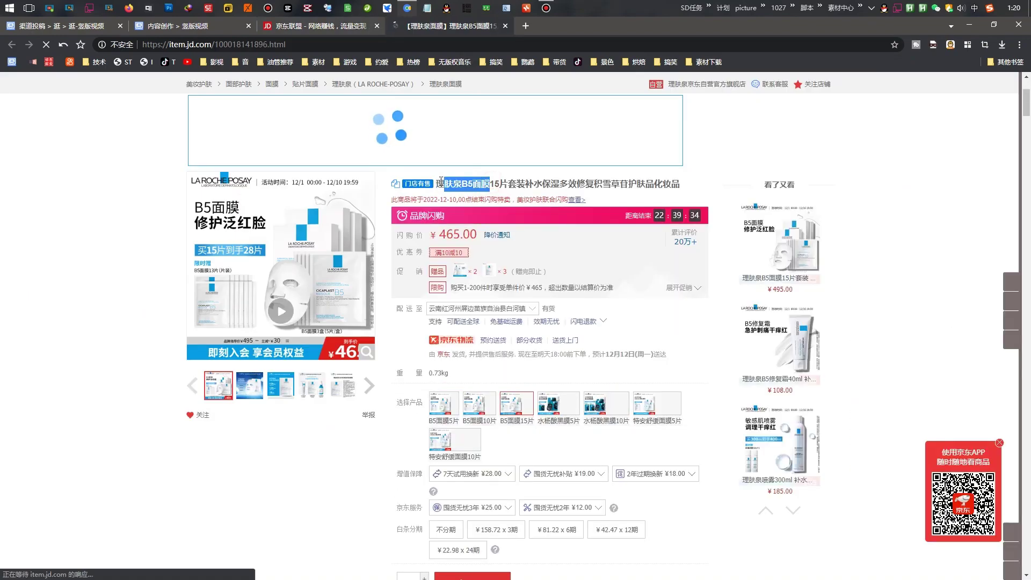
pyautogui.click(200, 27)
pyautogui.click(215, 242)
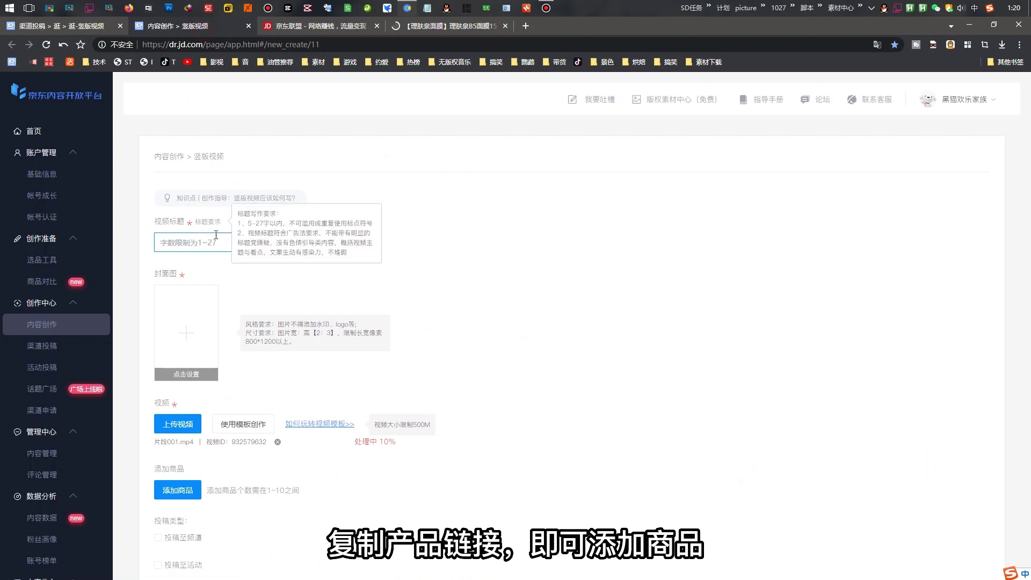
pyautogui.write('理肤泉B5面膜')
# Copy the web address of the 理肤泉B5面膜 product page and close that page
pyautogui.click(445, 26)
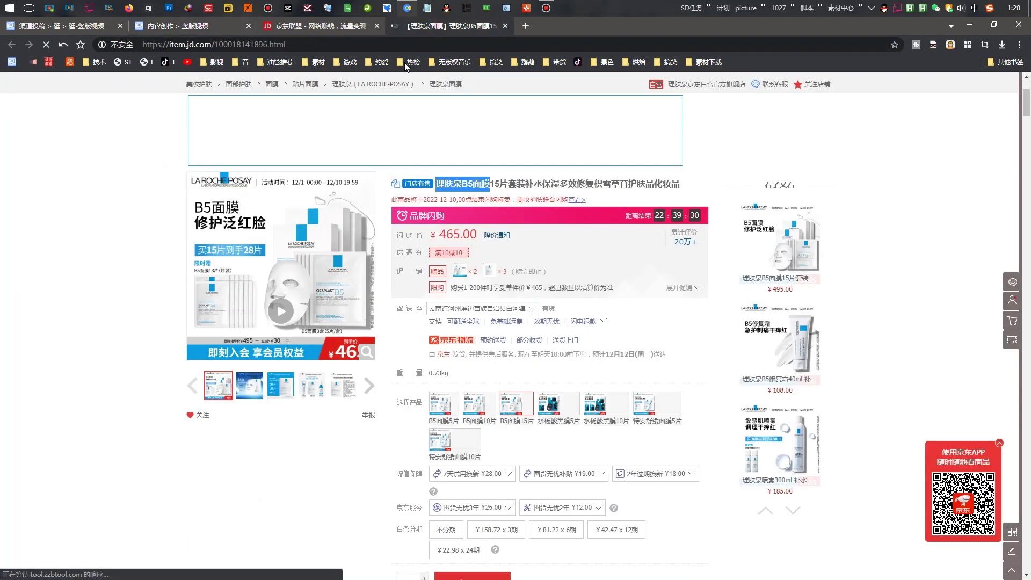
pyautogui.click(227, 44)
pyautogui.hotkey('ctrl', 'c')
pyautogui.hotkey('ctrl', 'w')
pyautogui.click(188, 26)
pyautogui.scroll(-3, 199, 357)
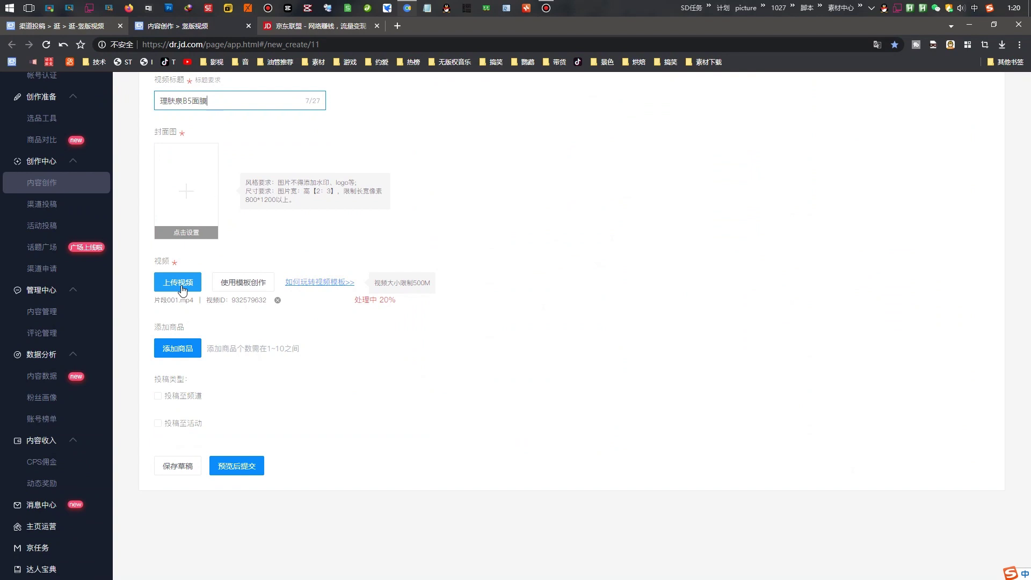
pyautogui.click(178, 348)
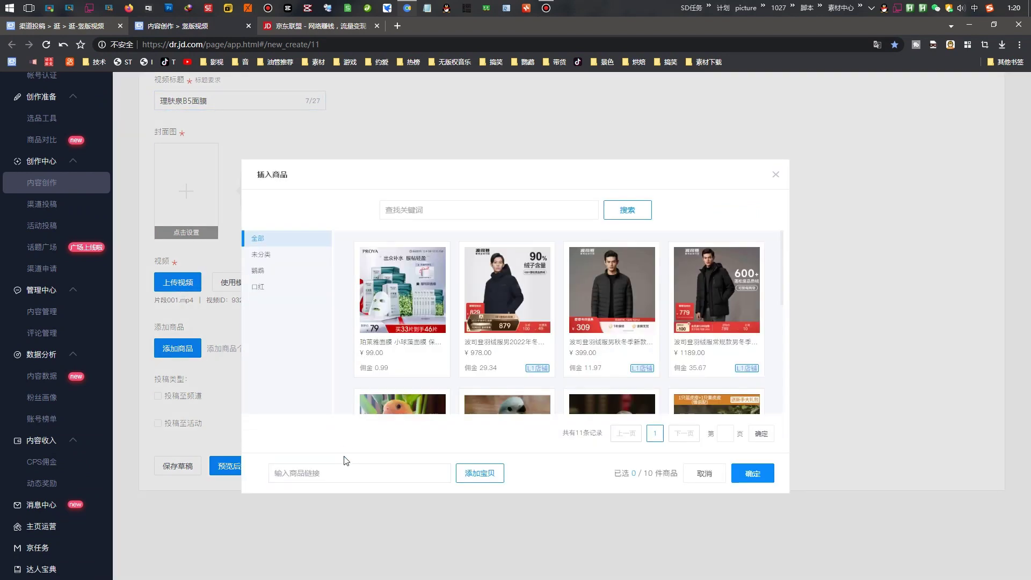
pyautogui.click(346, 474)
pyautogui.hotkey('ctrl', 'v')
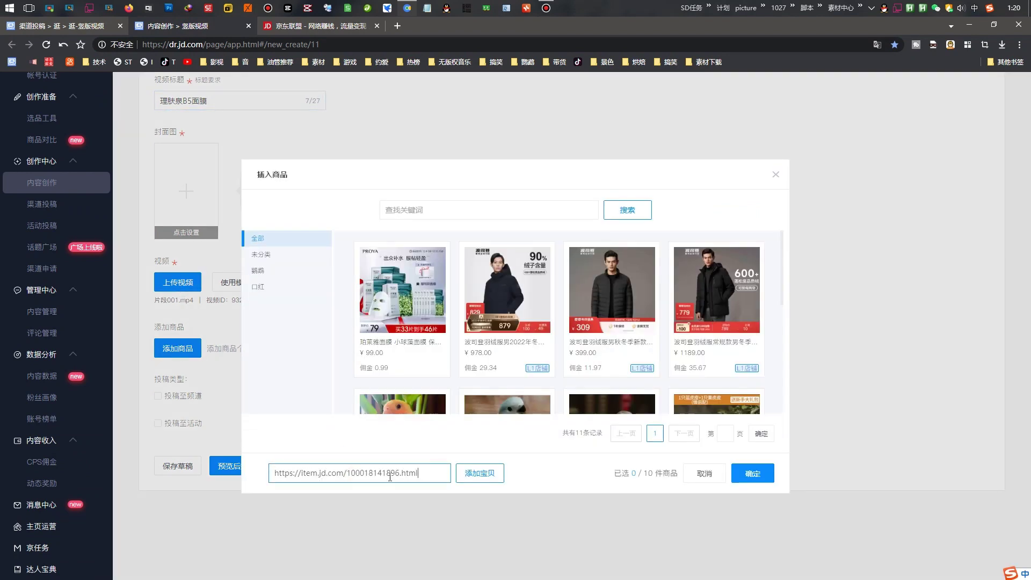
pyautogui.click(478, 478)
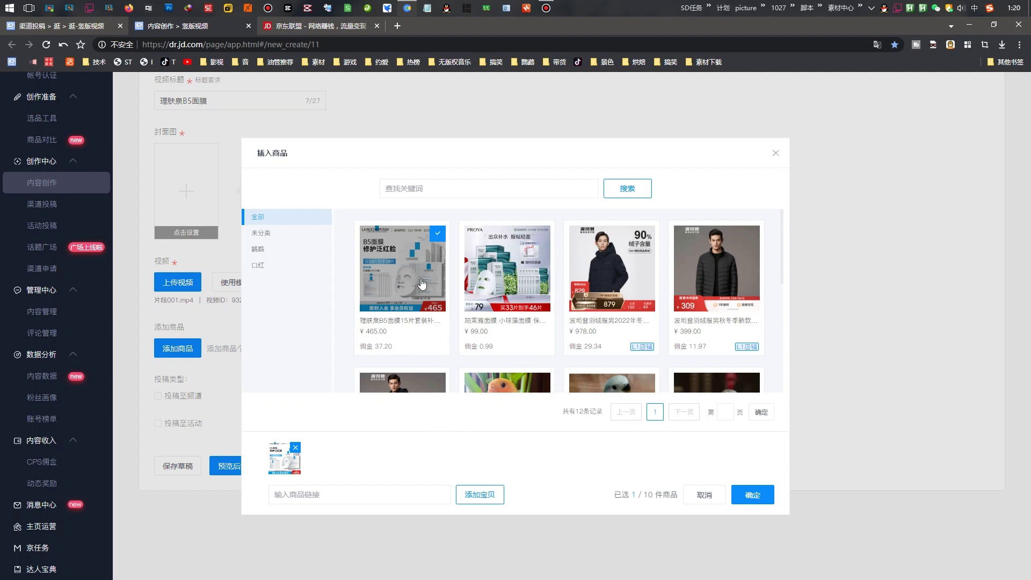
pyautogui.click(760, 496)
# Edit the added 理肤泉B5面膜 product and confirm the first product image as its thumbnail
pyautogui.scroll(1, 320, 408)
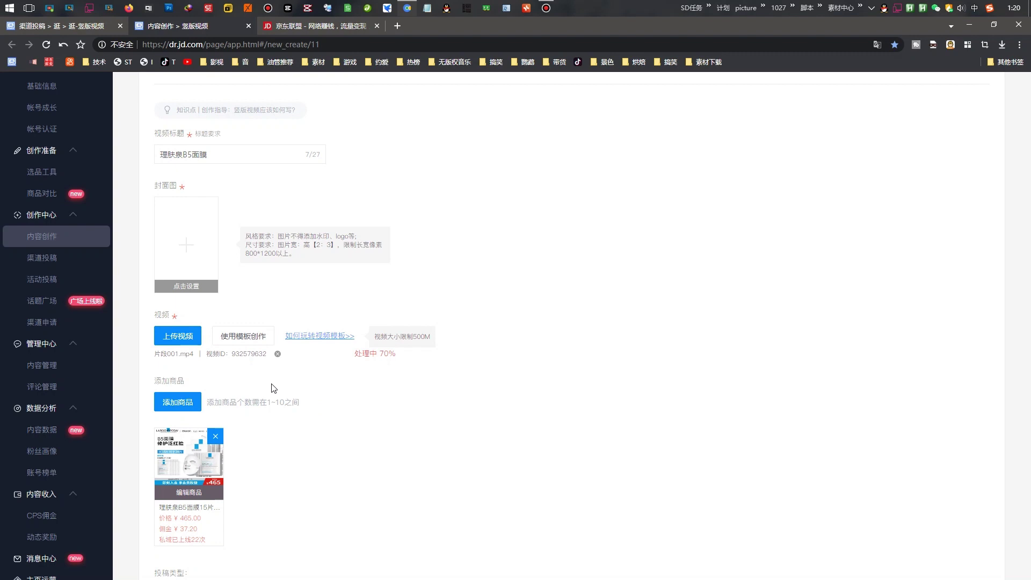
pyautogui.scroll(-3, 274, 388)
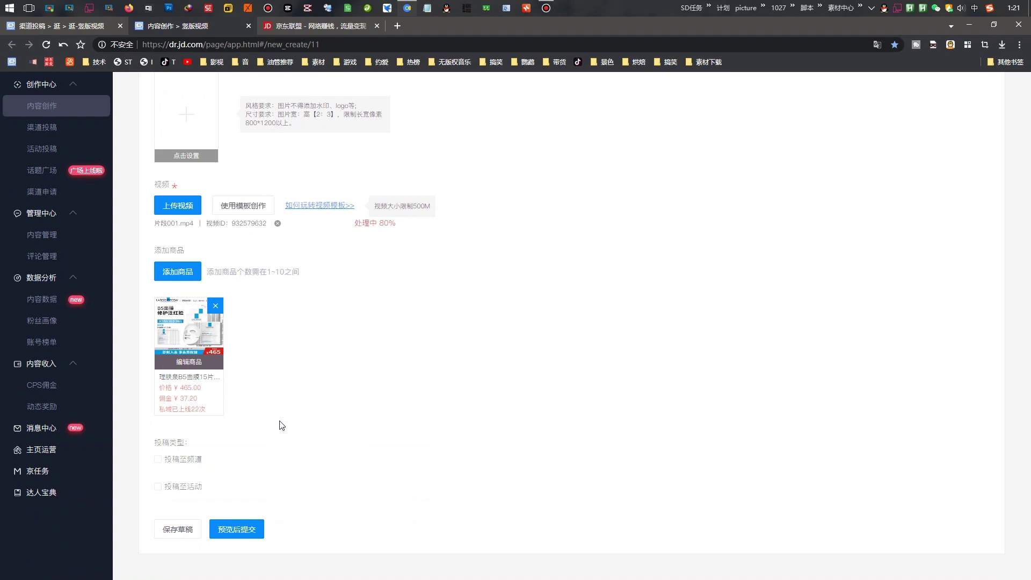
pyautogui.click(193, 362)
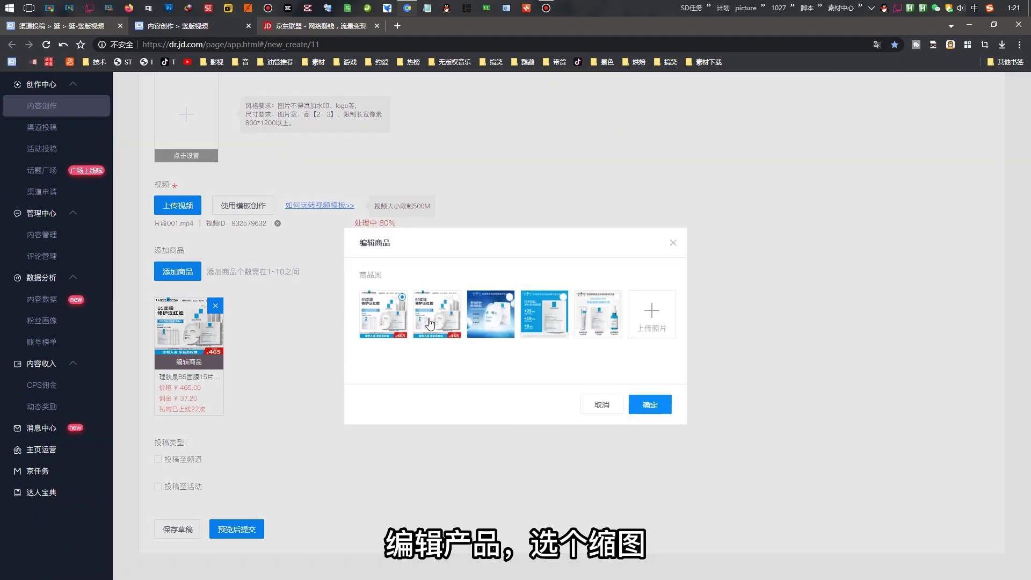
pyautogui.click(650, 404)
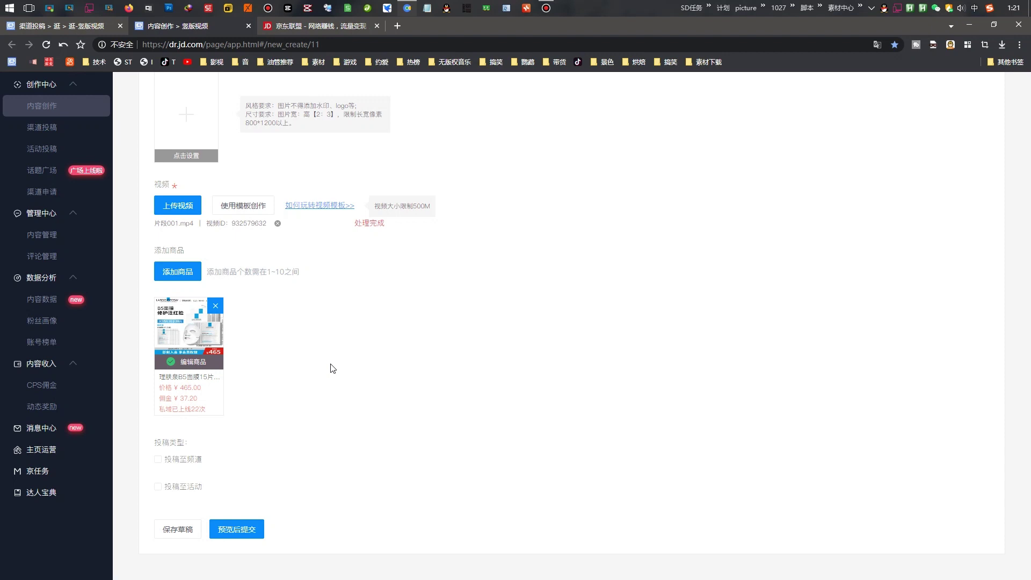
# Set the video cover to the frame of the woman with 抗氧提亮 text, chosen from the video's own frames
pyautogui.scroll(1, 332, 369)
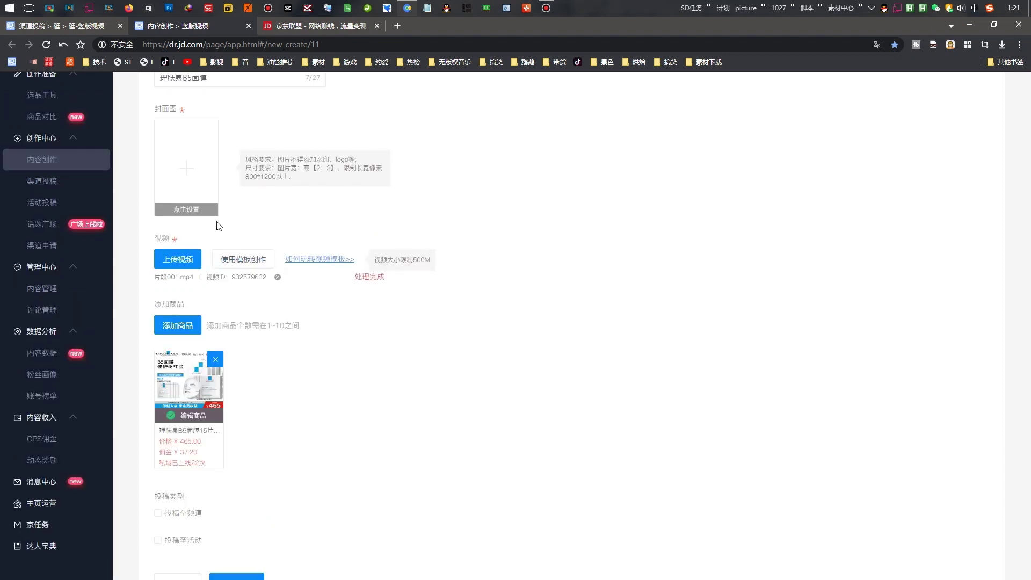
pyautogui.click(197, 208)
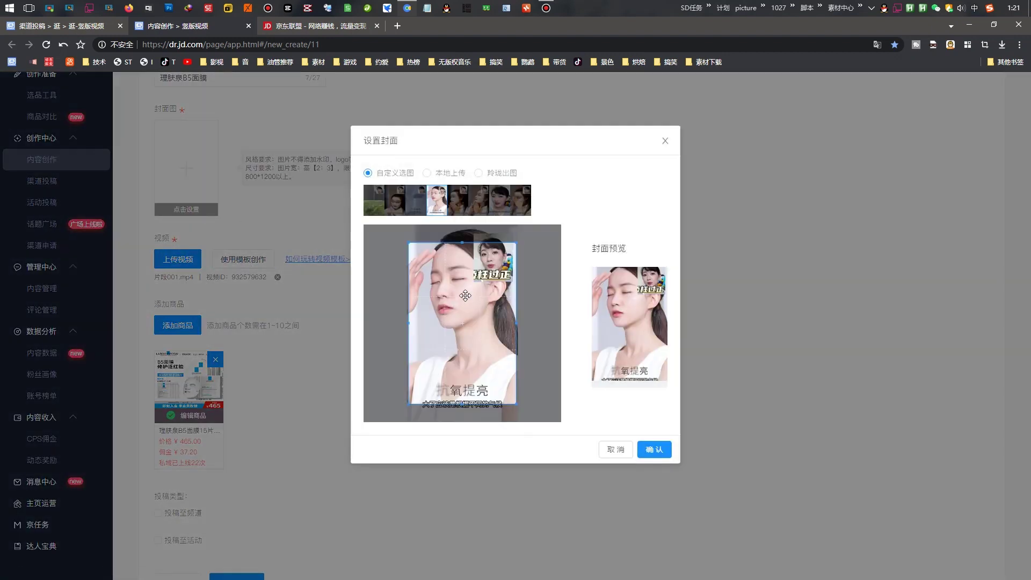
pyautogui.click(654, 450)
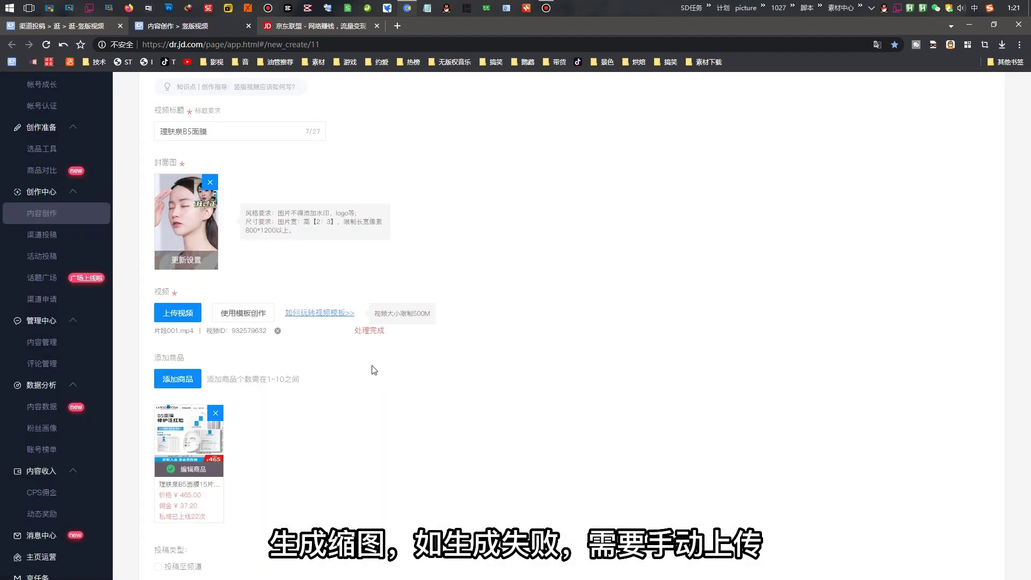
# Continue to the submission preview, tag the video with 修容教程 and 产品测评, and publish it
pyautogui.scroll(-2, 371, 370)
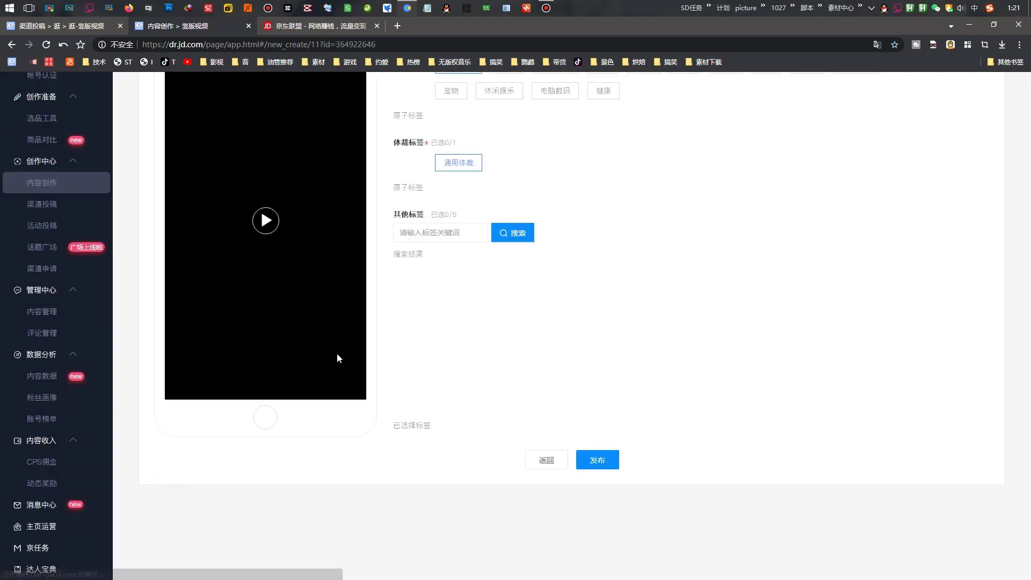
pyautogui.scroll(2, 339, 354)
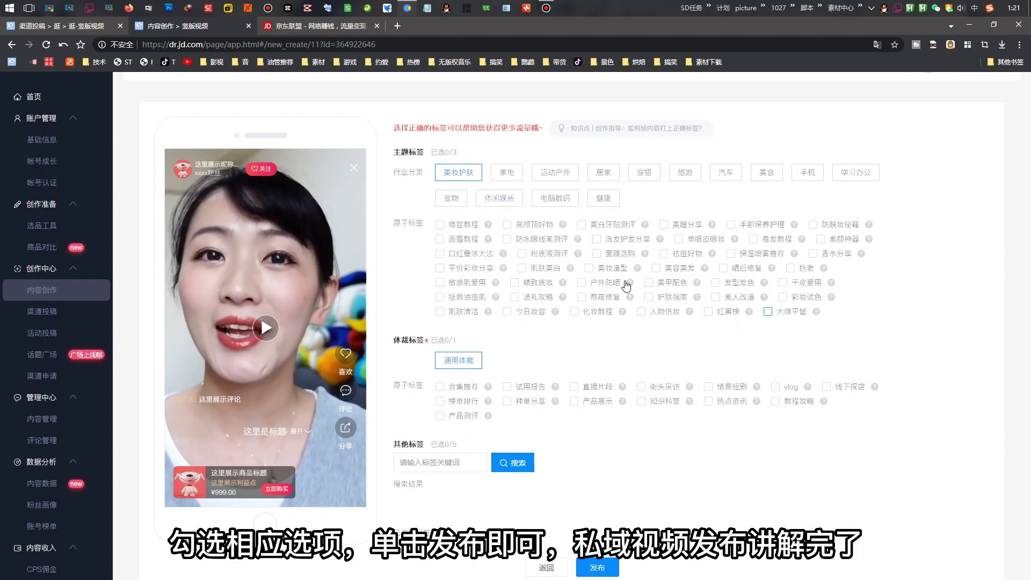
pyautogui.click(440, 224)
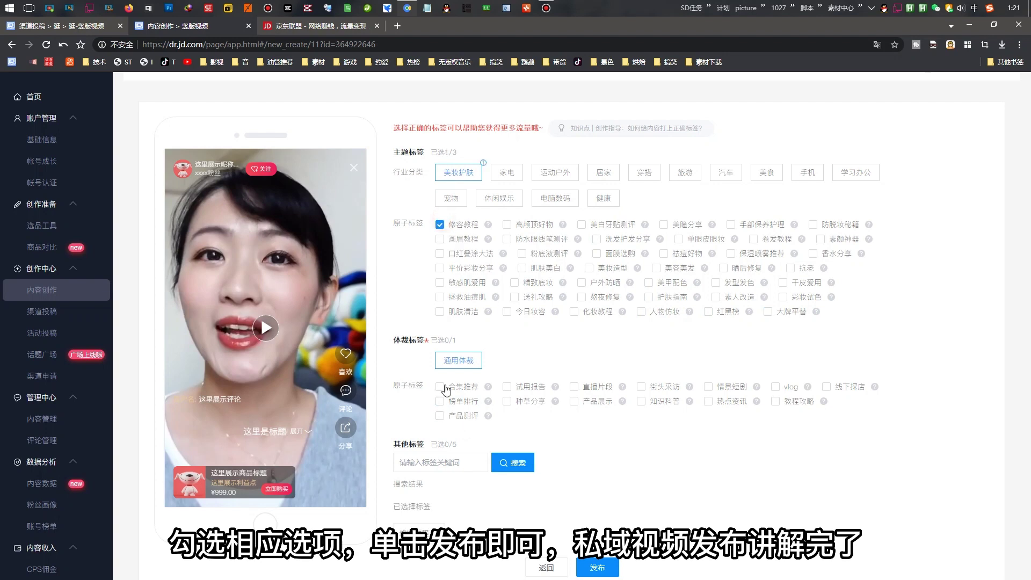
pyautogui.click(440, 416)
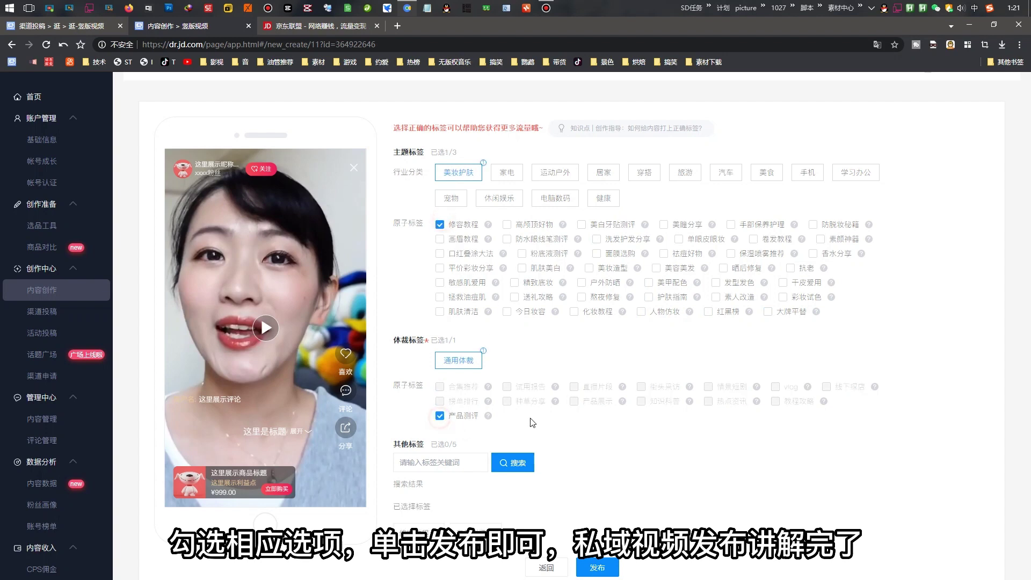
pyautogui.scroll(-2, 534, 421)
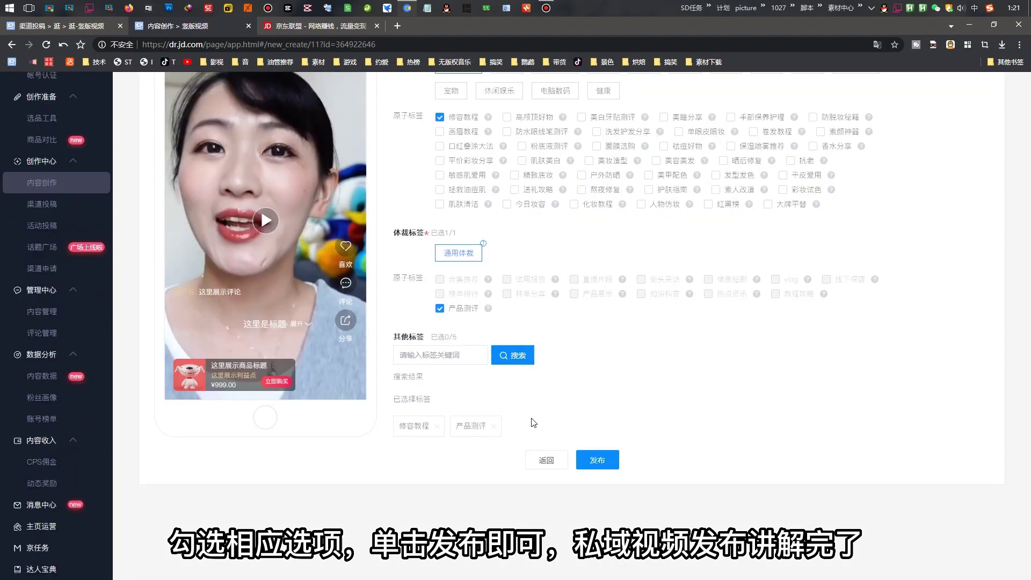
pyautogui.click(598, 460)
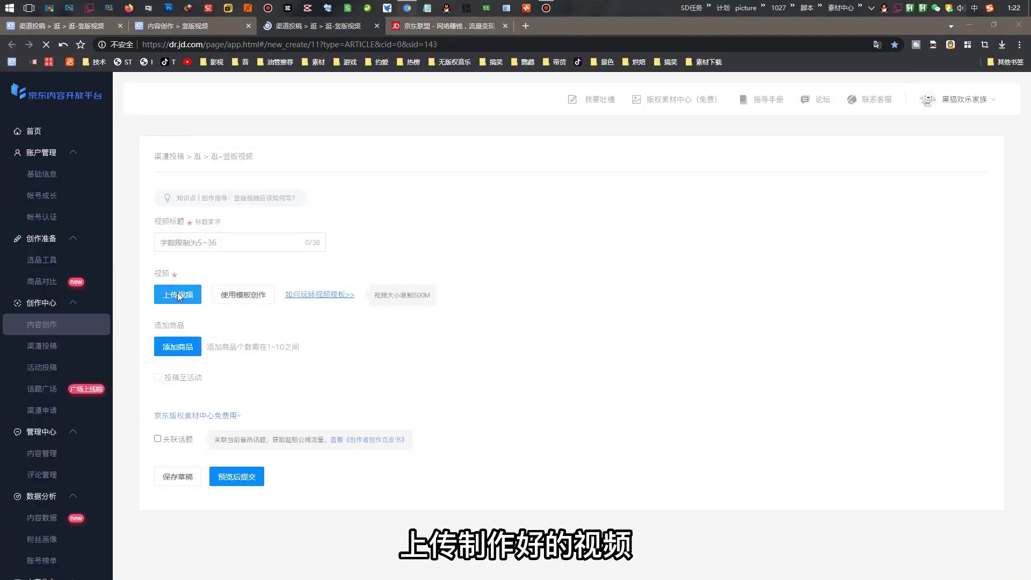
# Upload the video file 片段2.mp4 to the 逛-竖版视频 channel submission
pyautogui.click(177, 292)
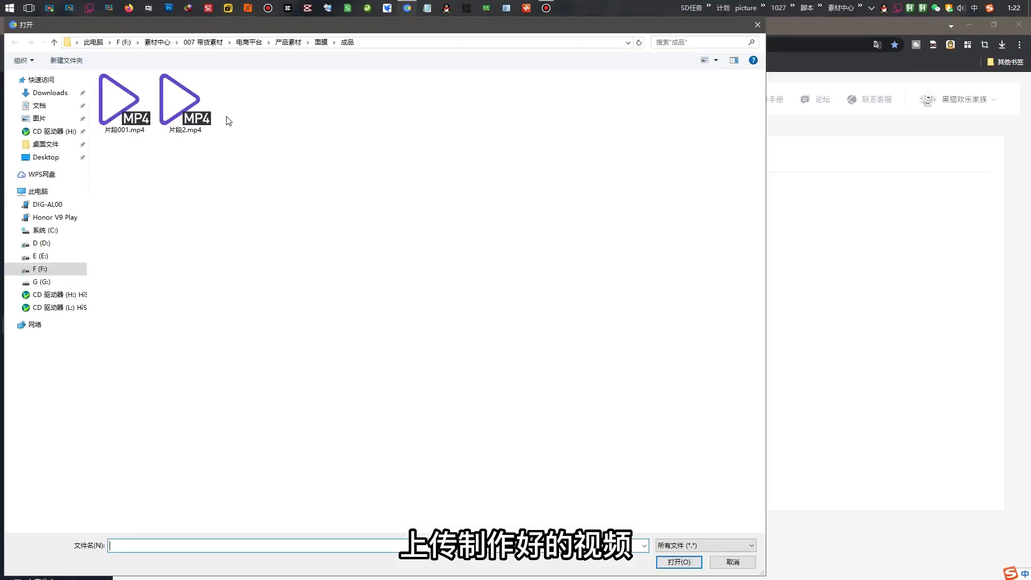
pyautogui.doubleClick(183, 102)
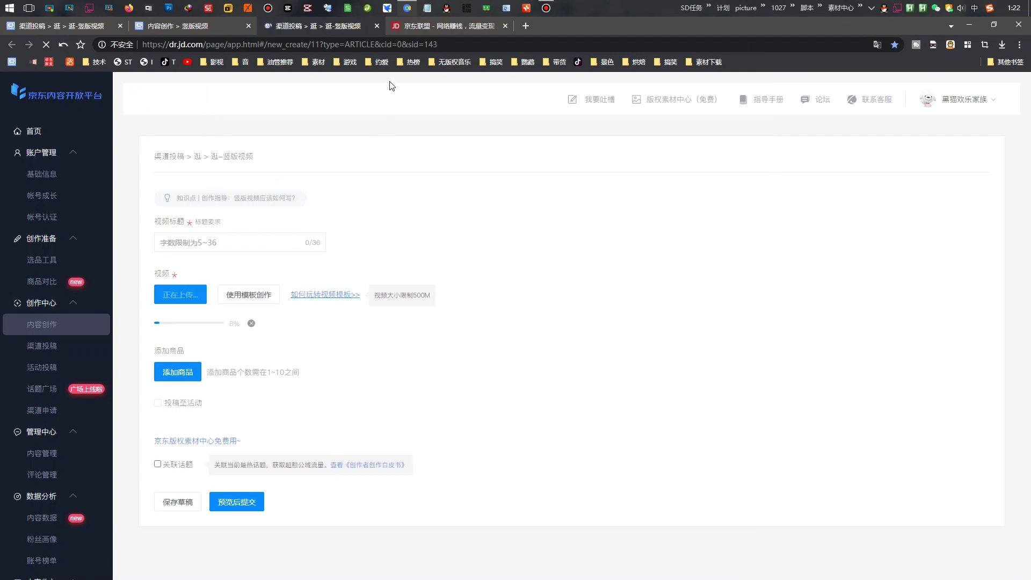
# Open the CHANDO mask from the JD Union list and use its name 自然堂(CHANDO)烟酰胺细致提亮安瓶面膜*5片 as the channel video's title
pyautogui.click(422, 24)
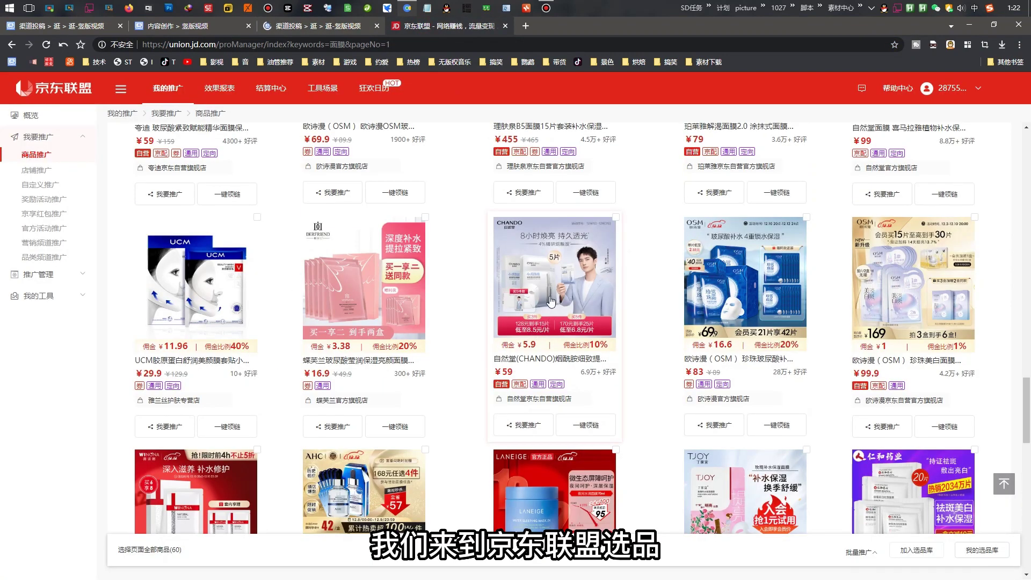
pyautogui.click(524, 367)
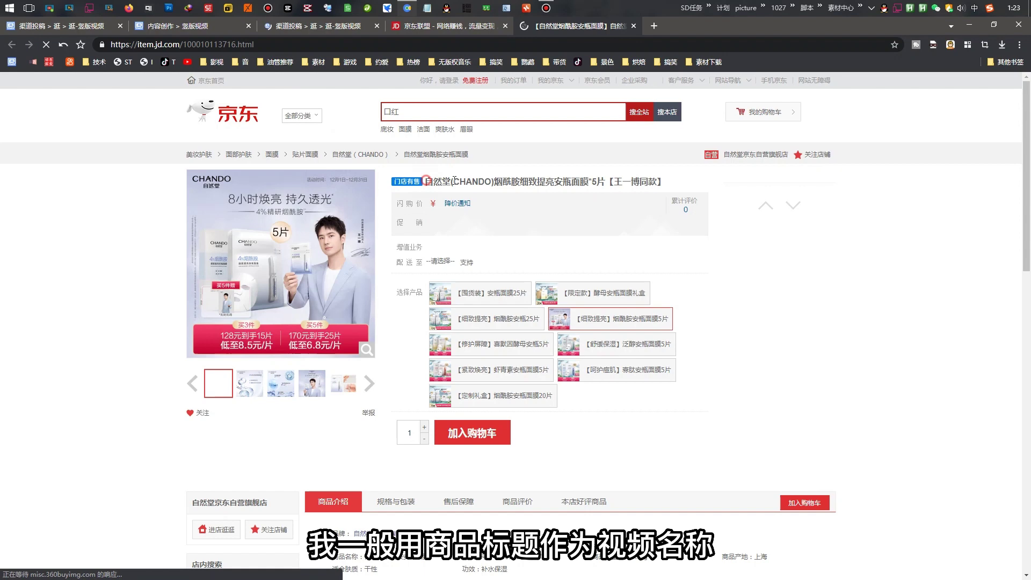
pyautogui.moveTo(455, 180); pyautogui.dragTo(614, 189)
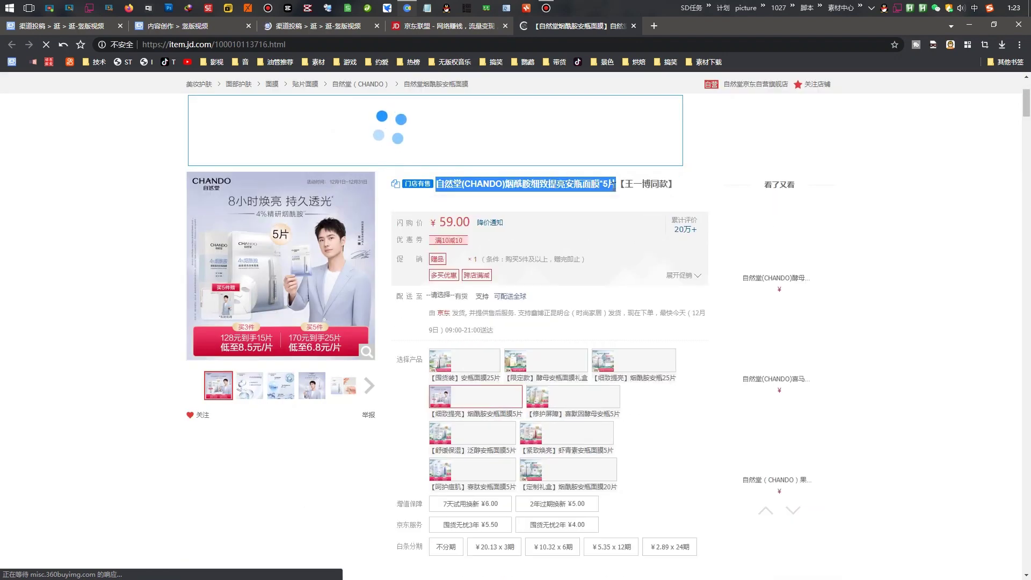
pyautogui.hotkey('ctrl', 'c')
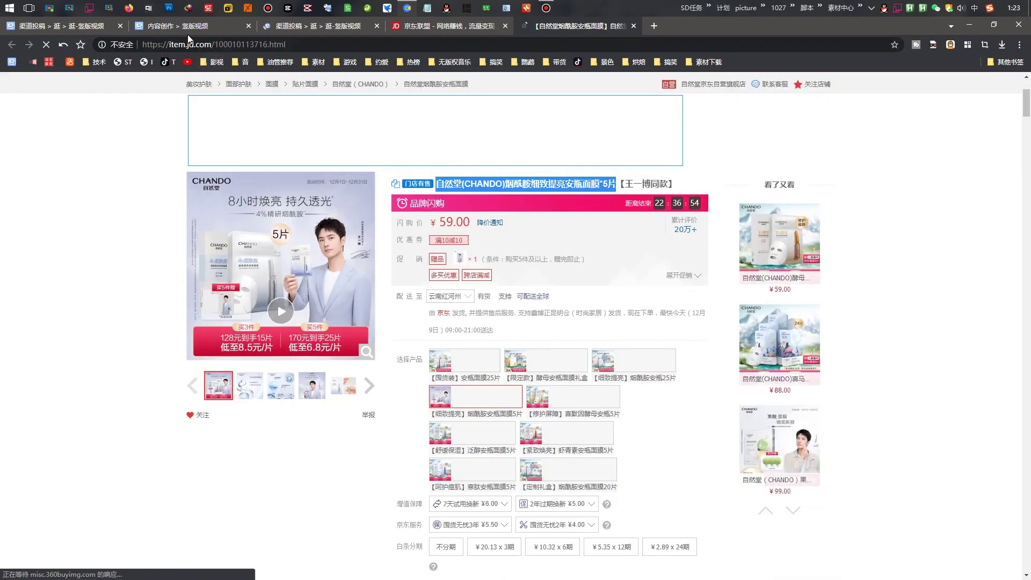
pyautogui.click(188, 26)
pyautogui.click(207, 242)
pyautogui.hotkey('ctrl', 'v')
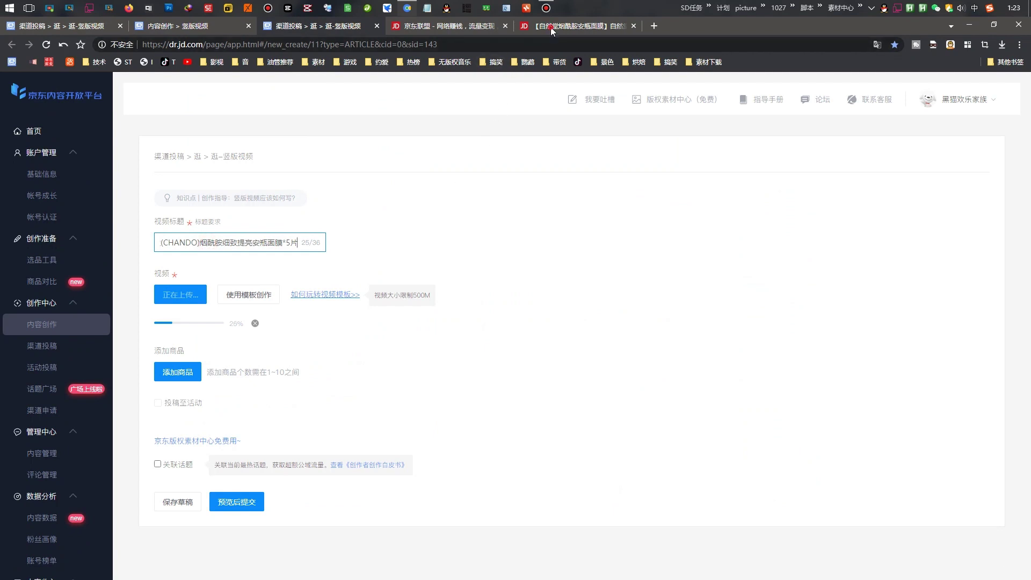
# Copy the web address of the CHANDO mask's product page and close that page
pyautogui.click(550, 26)
pyautogui.click(492, 44)
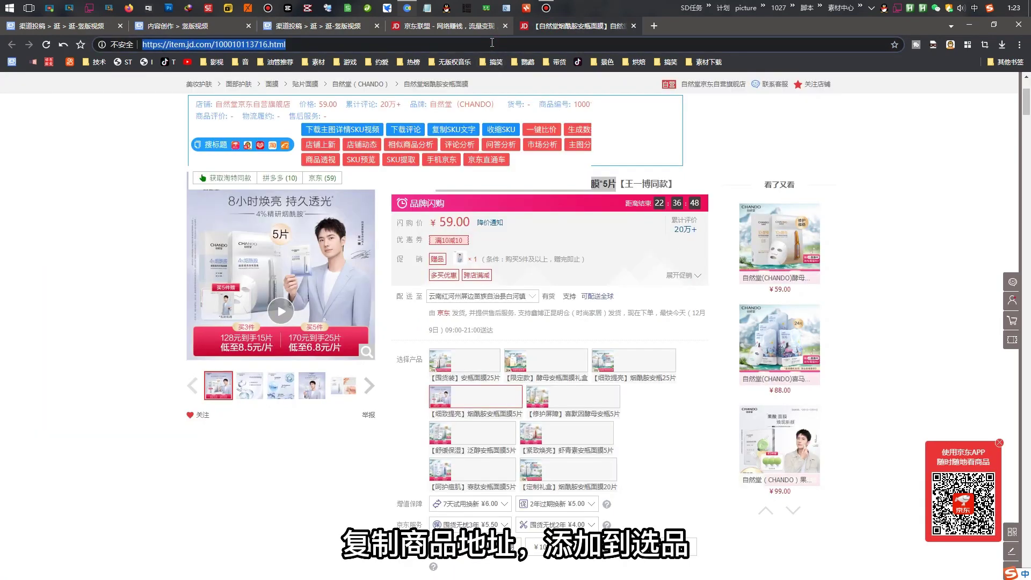
pyautogui.hotkey('ctrl', 'c')
pyautogui.hotkey('ctrl', 'w')
# Add the CHANDO mask to the channel video submission's products using its copied product link
pyautogui.click(188, 26)
pyautogui.scroll(-3, 219, 449)
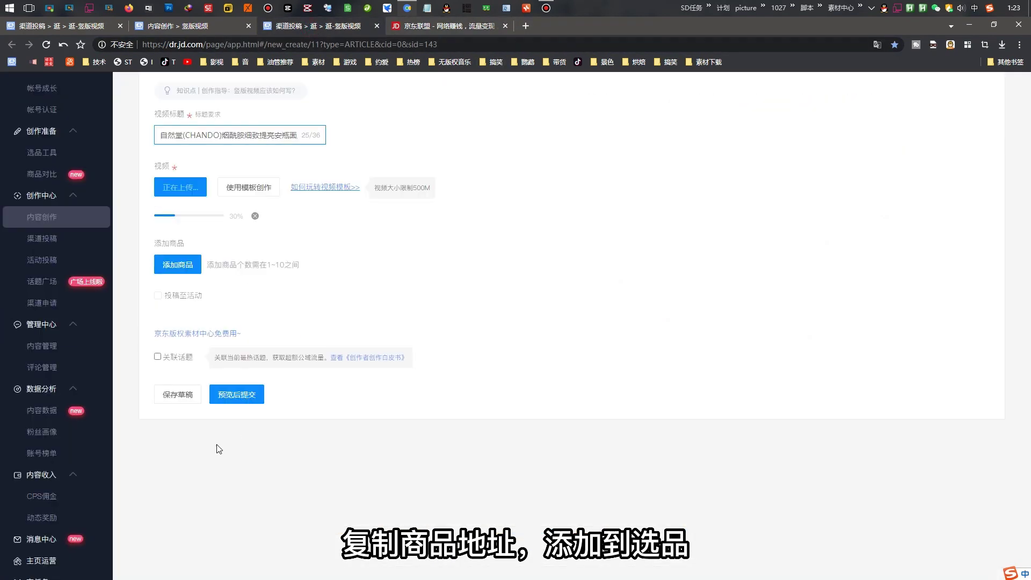
pyautogui.click(177, 264)
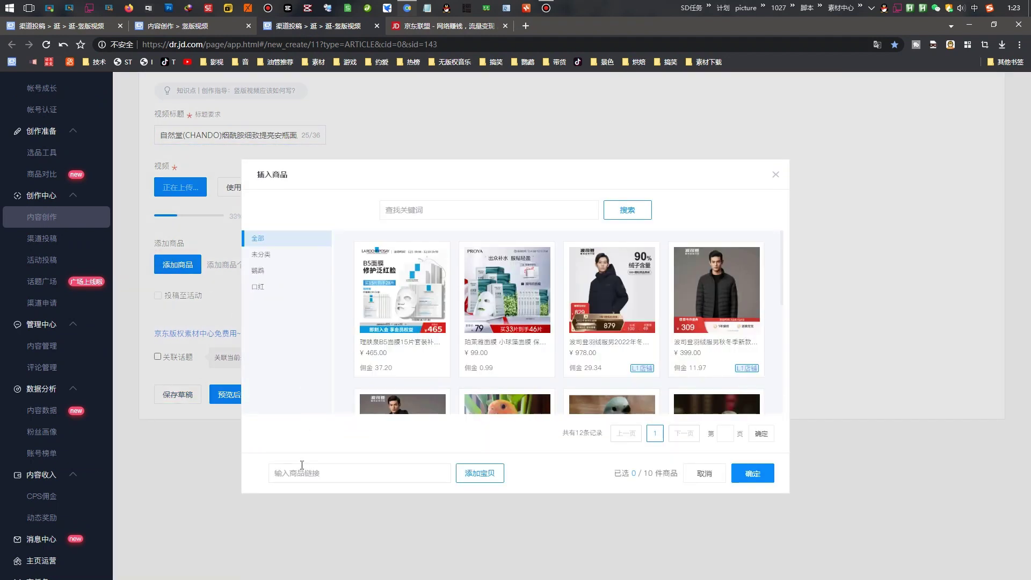
pyautogui.click(302, 467)
pyautogui.hotkey('ctrl', 'v')
pyautogui.click(481, 475)
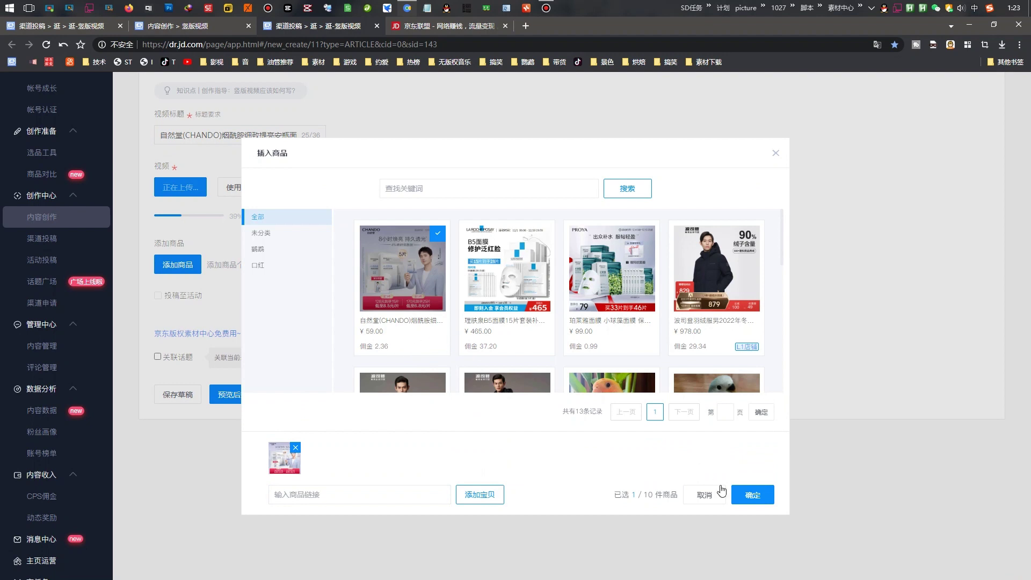
pyautogui.click(753, 494)
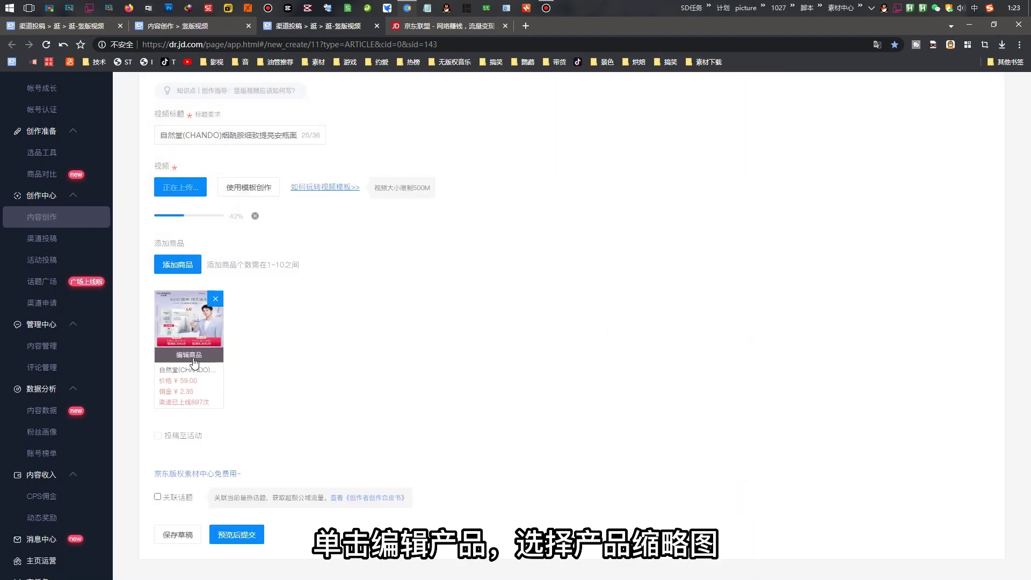
# Change the added mask's product picture to the fifth image, the man holding the mask without the red price banner
pyautogui.click(194, 359)
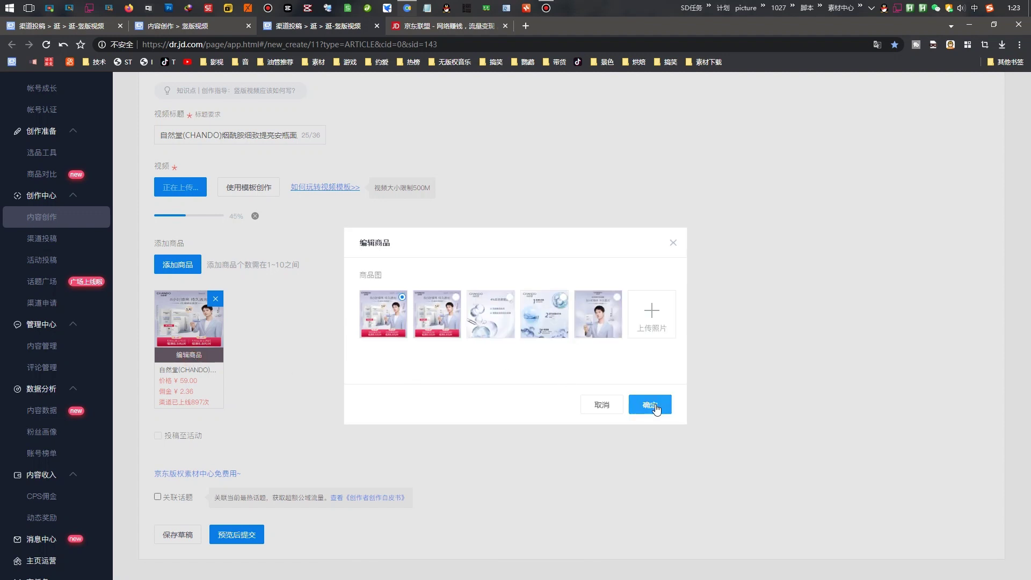
pyautogui.click(600, 318)
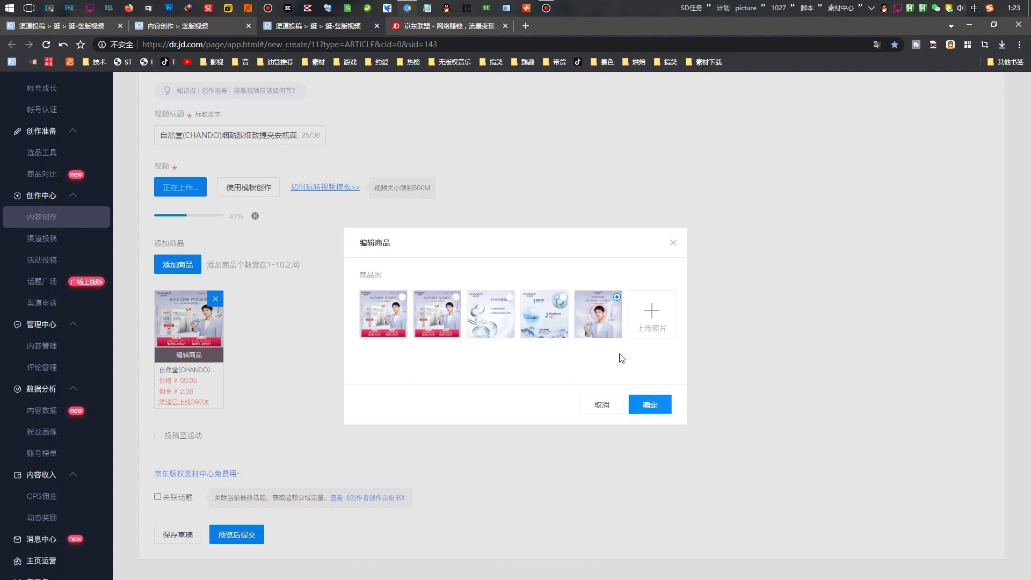
pyautogui.click(650, 408)
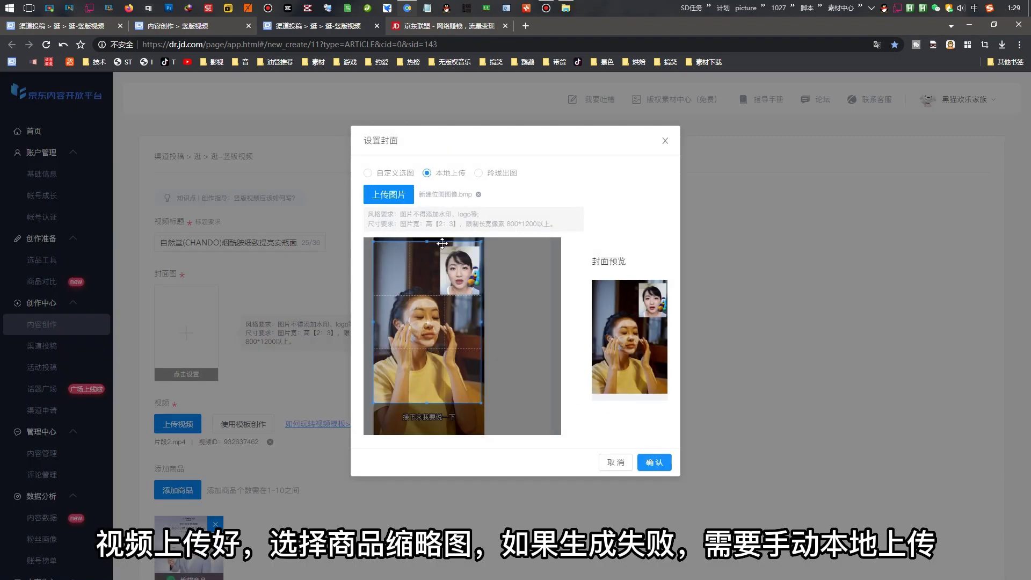
# Upload the local image 新建位图图像.jpg as the video cover, with the crop frame aligned to the image's upper edge
pyautogui.click(666, 141)
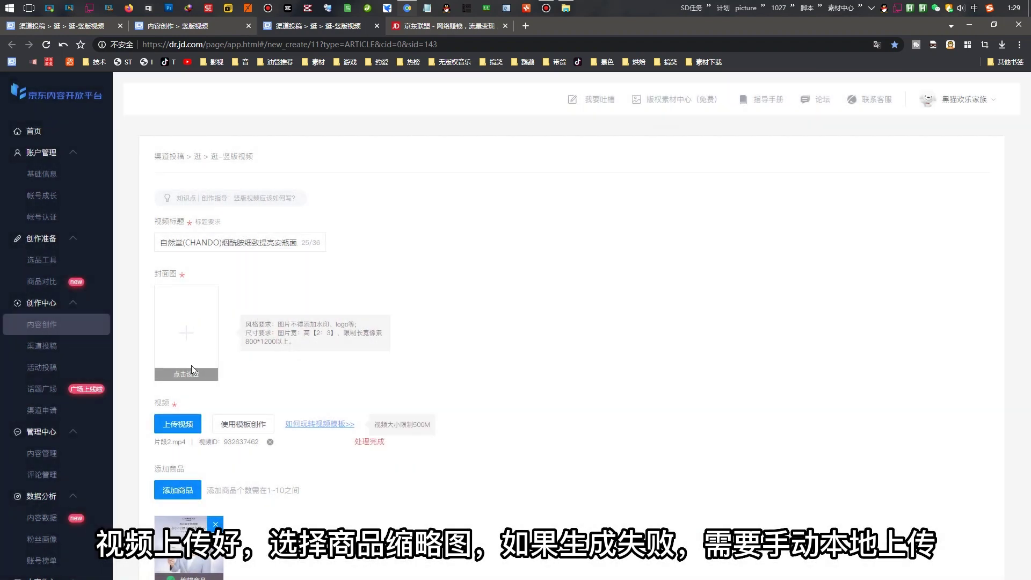
pyautogui.click(192, 367)
pyautogui.click(411, 192)
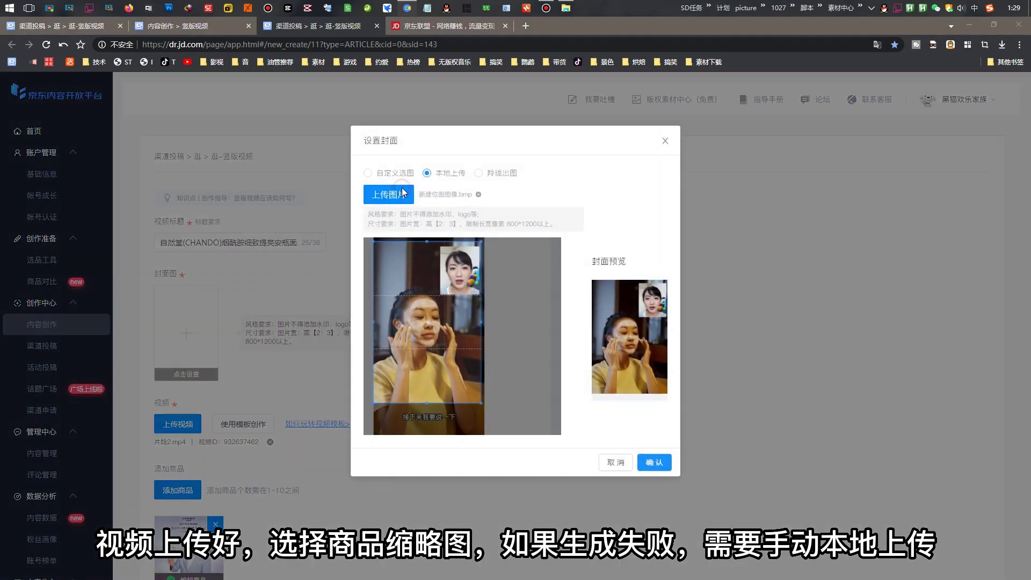
pyautogui.doubleClick(114, 104)
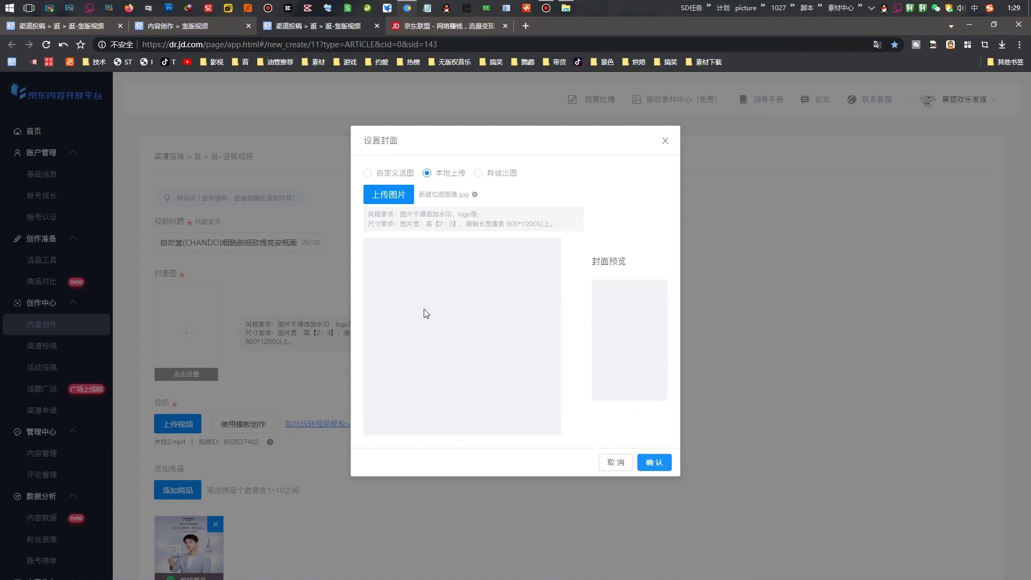
pyautogui.moveTo(425, 325); pyautogui.dragTo(388, 305)
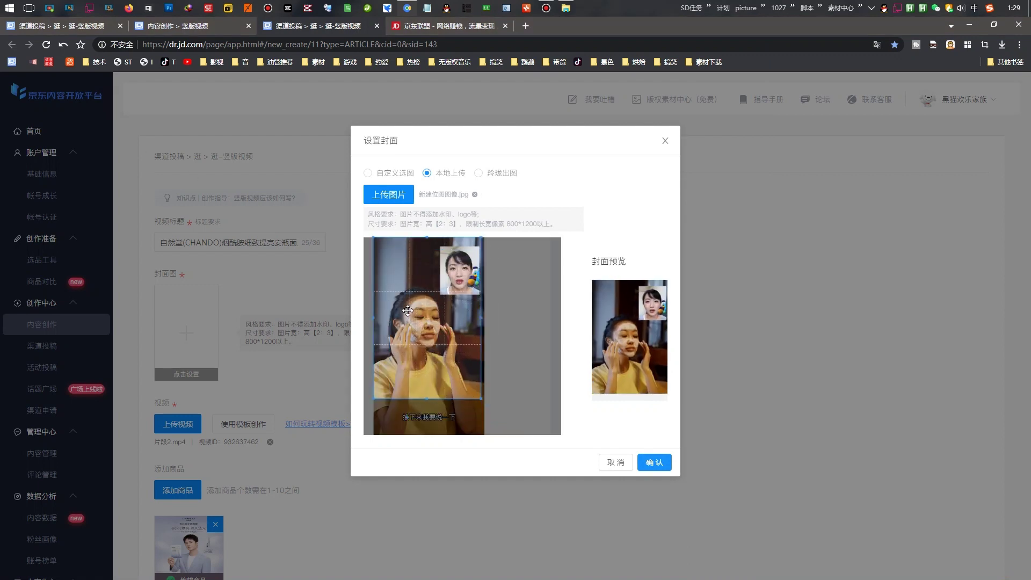
pyautogui.click(654, 463)
# Continue to the submission preview and tag the channel video with the 美妆护肤 topic tag 修容教程
pyautogui.scroll(-8, 250, 510)
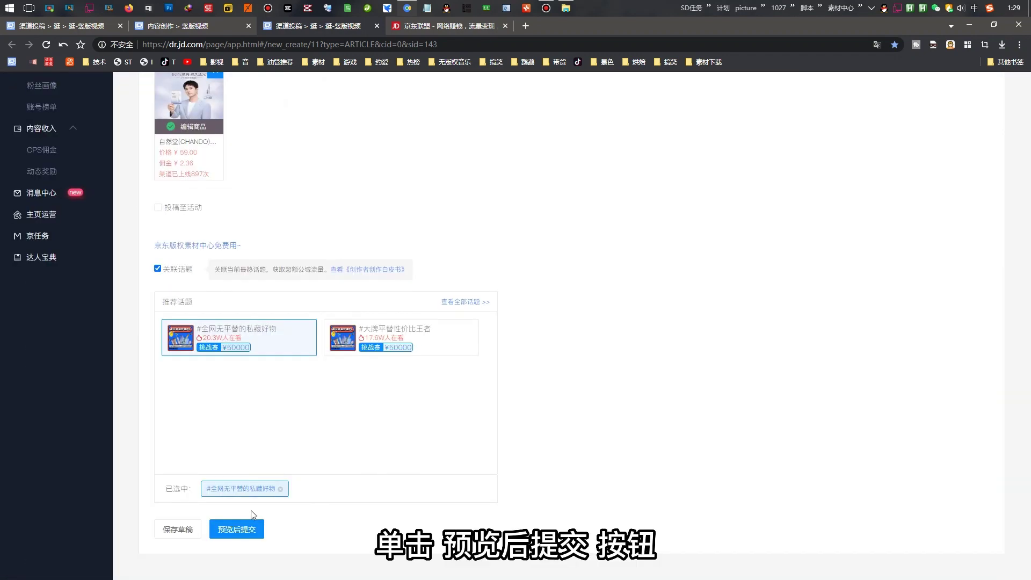
pyautogui.scroll(5, 251, 511)
pyautogui.scroll(2, 251, 515)
pyautogui.scroll(-7, 255, 537)
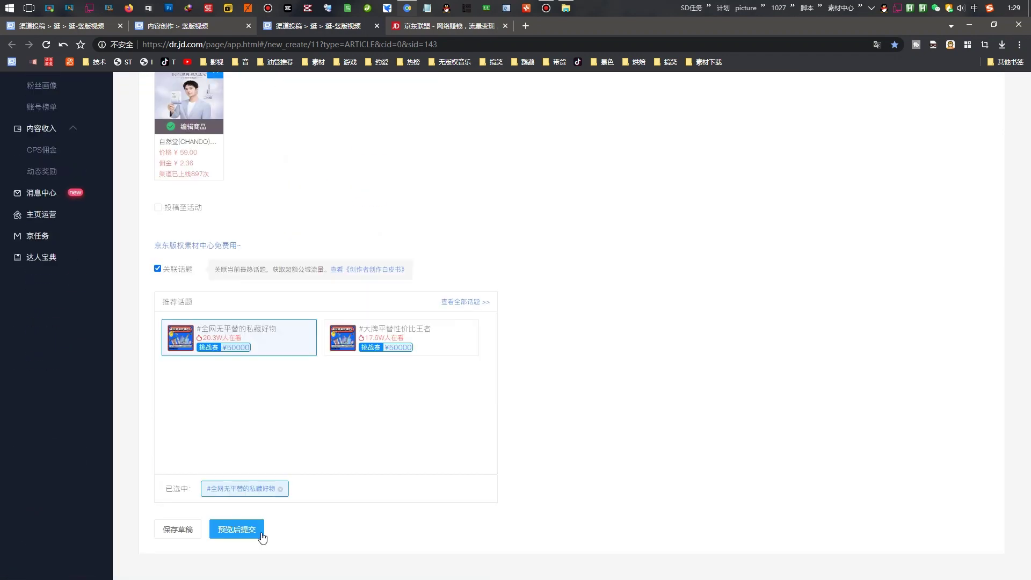
pyautogui.click(256, 533)
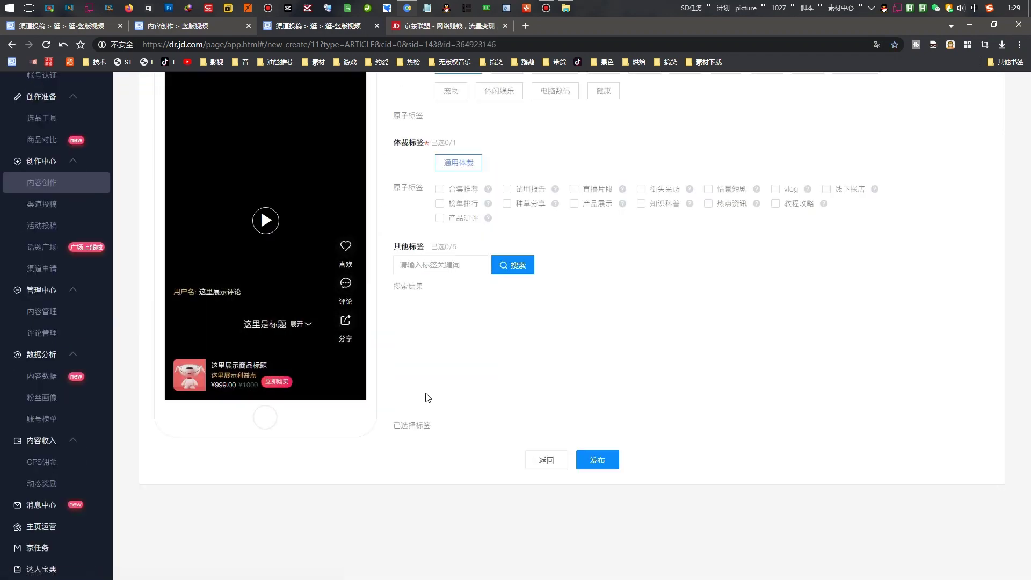
pyautogui.scroll(1, 427, 396)
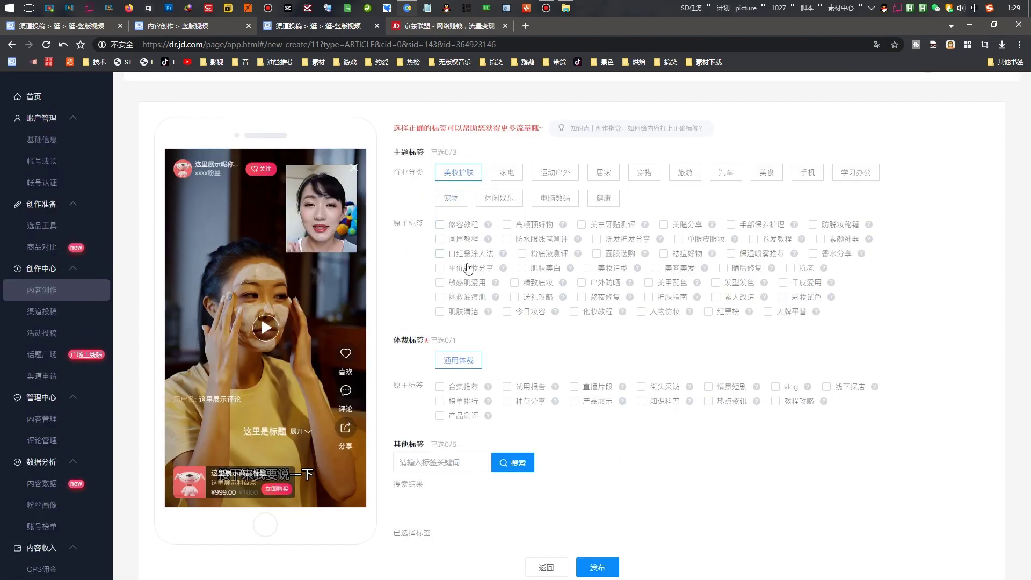
pyautogui.click(440, 225)
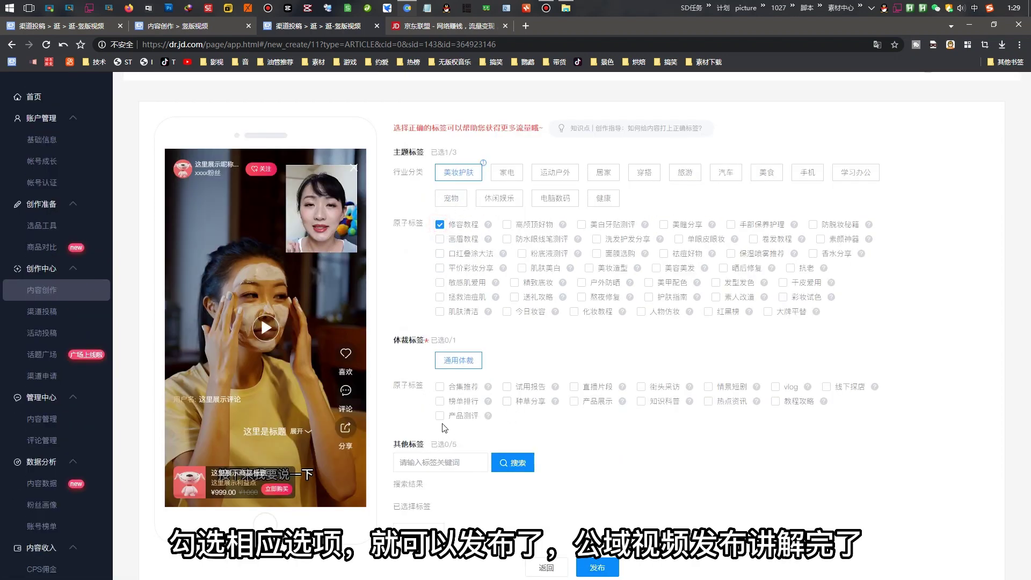